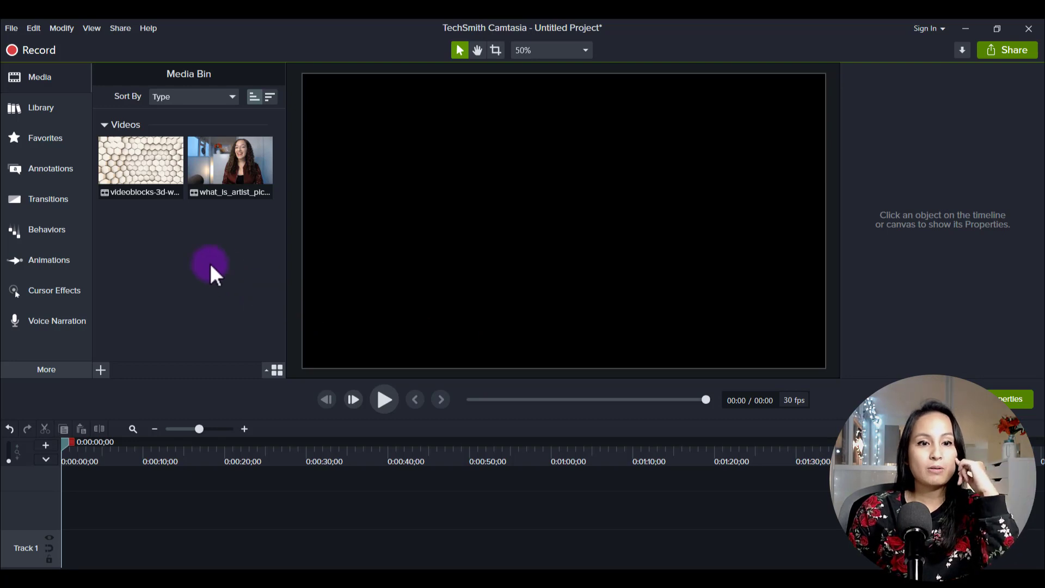
Add the talking-head clip to the timeline, trim it at 0:19;22, and silence its audio
{"action": "left_click", "coordinate": [224, 175]}
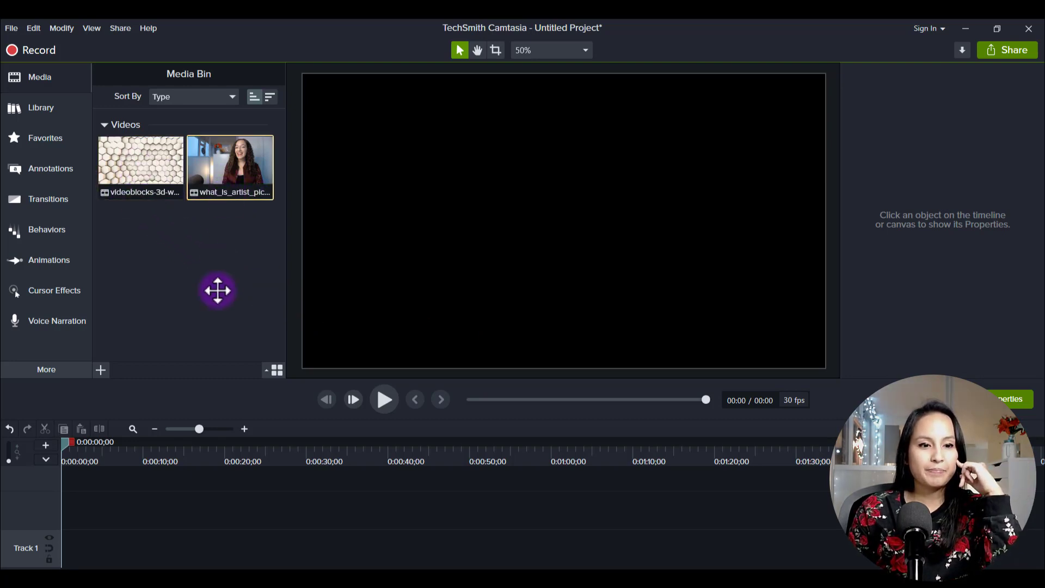
{"action": "left_click_drag", "start_coordinate": [218, 290], "coordinate": [68, 521]}
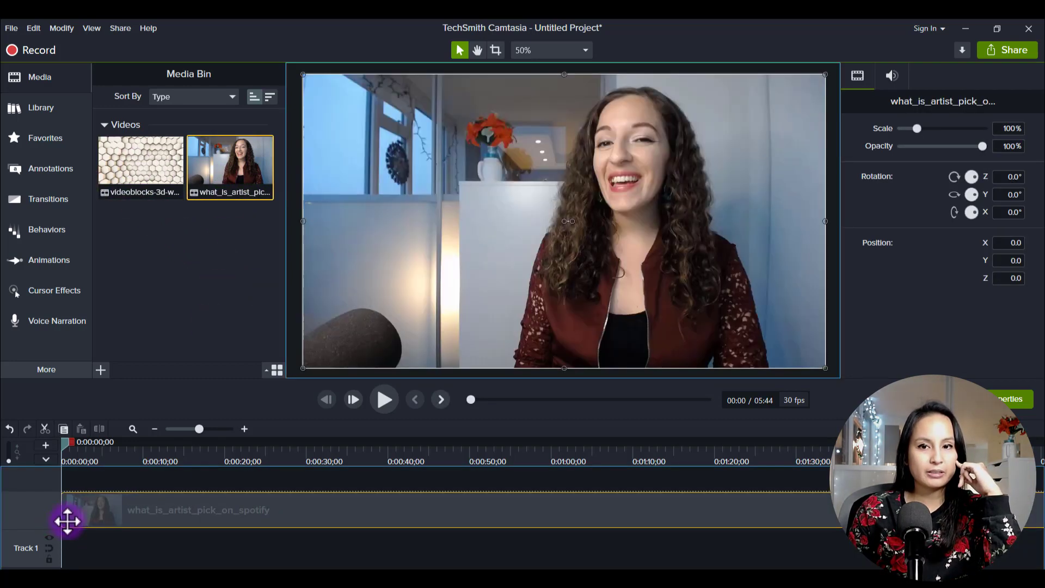
{"action": "left_click", "coordinate": [194, 452]}
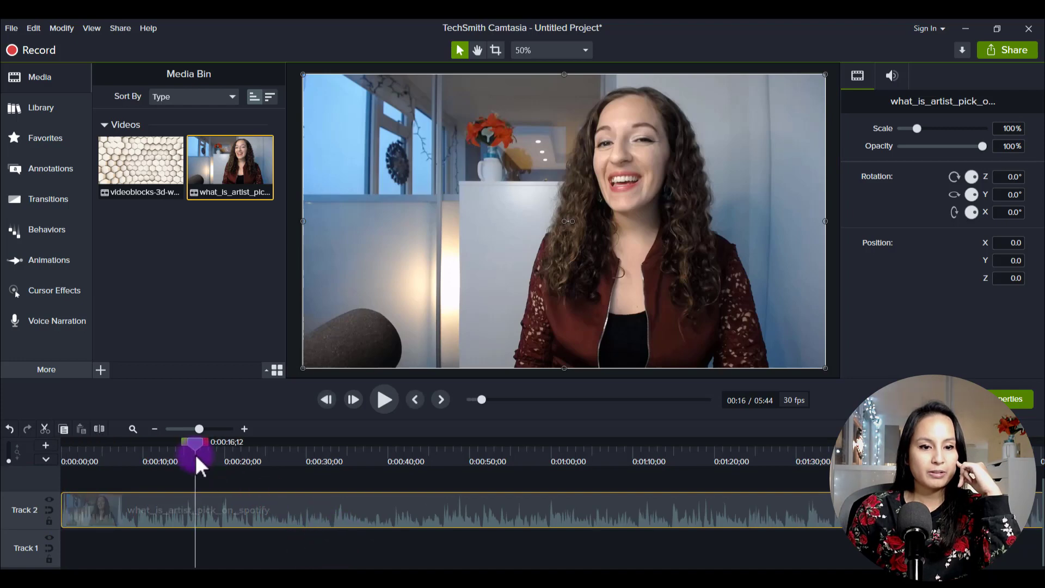
{"action": "left_click_drag", "start_coordinate": [196, 454], "coordinate": [222, 449]}
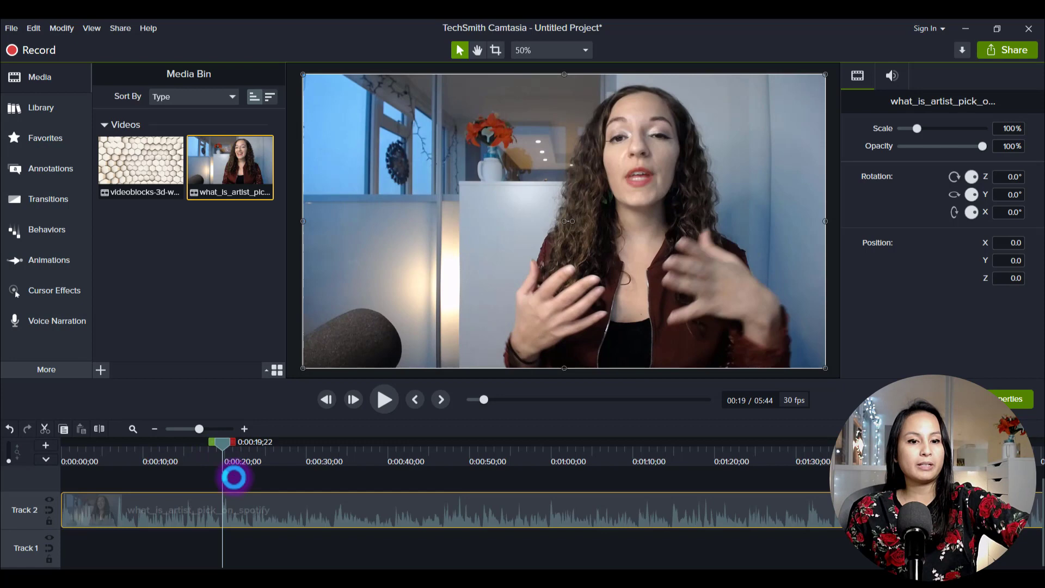
{"action": "key", "text": "s"}
{"action": "left_click", "coordinate": [284, 514]}
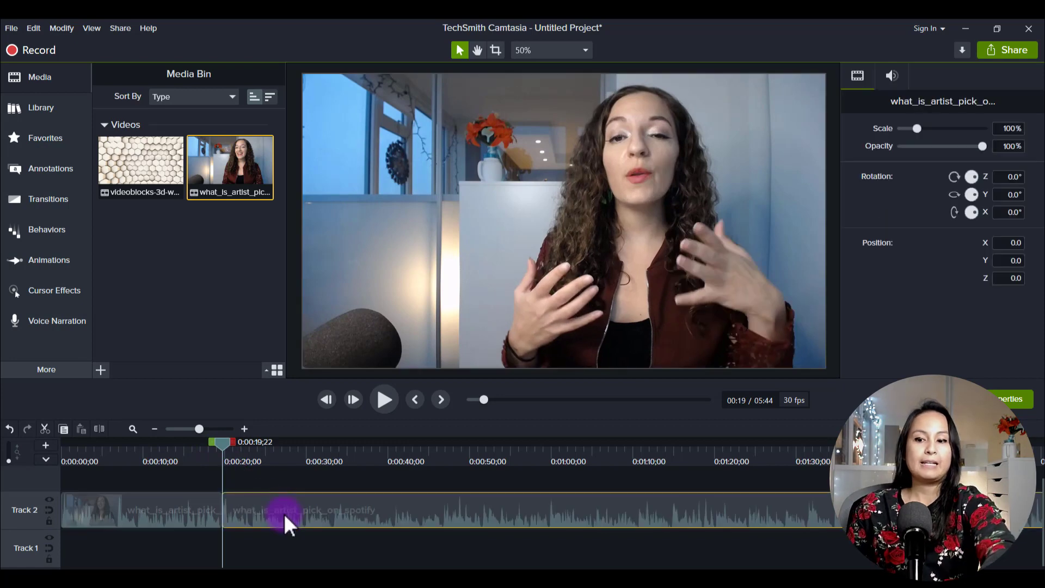
{"action": "key", "text": "Delete"}
{"action": "right_click", "coordinate": [128, 509]}
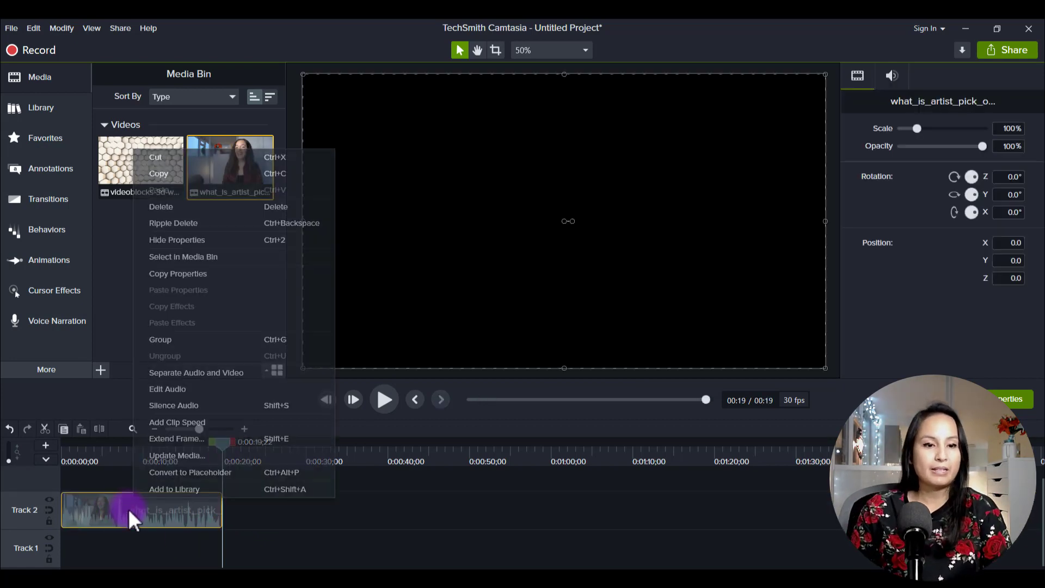
{"action": "left_click", "coordinate": [178, 404]}
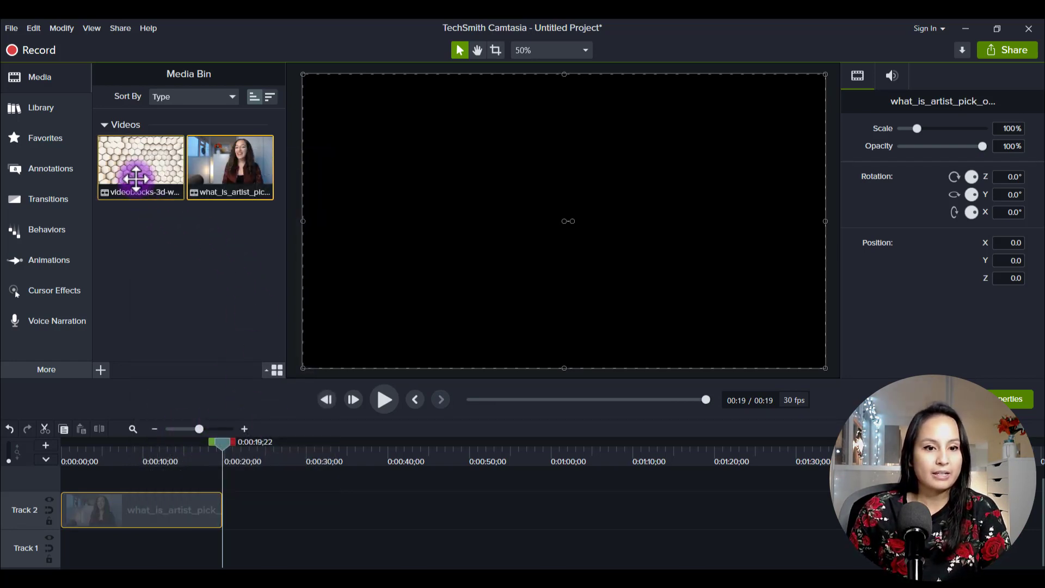
Append the 10-second hexagon clip after the talking-head clip on Track 2, then preview the cut
{"action": "left_click_drag", "start_coordinate": [125, 147], "coordinate": [223, 517]}
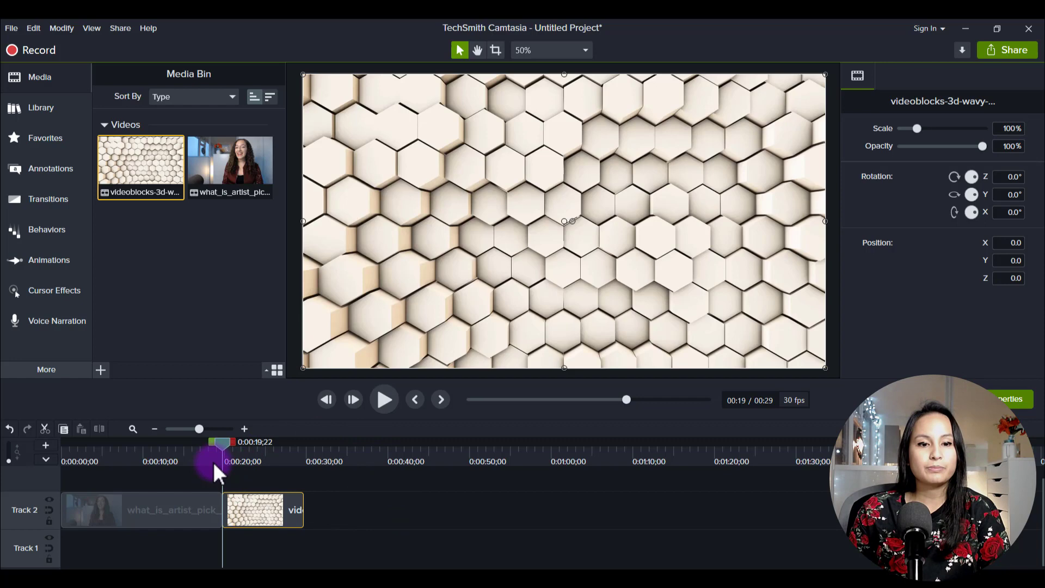
{"action": "left_click_drag", "start_coordinate": [215, 462], "coordinate": [207, 460]}
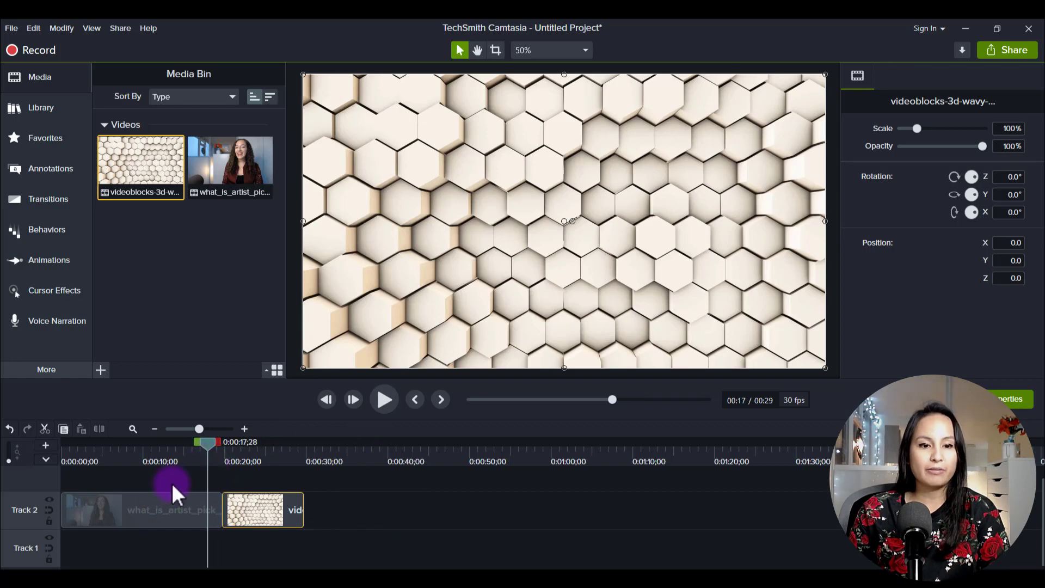
{"action": "left_click", "coordinate": [159, 514]}
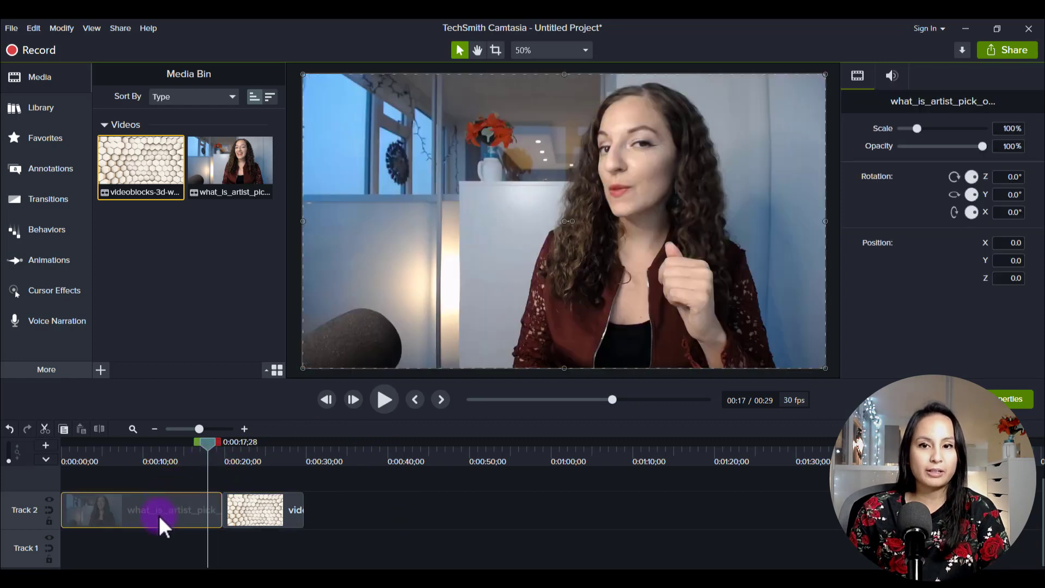
{"action": "left_click", "coordinate": [386, 399]}
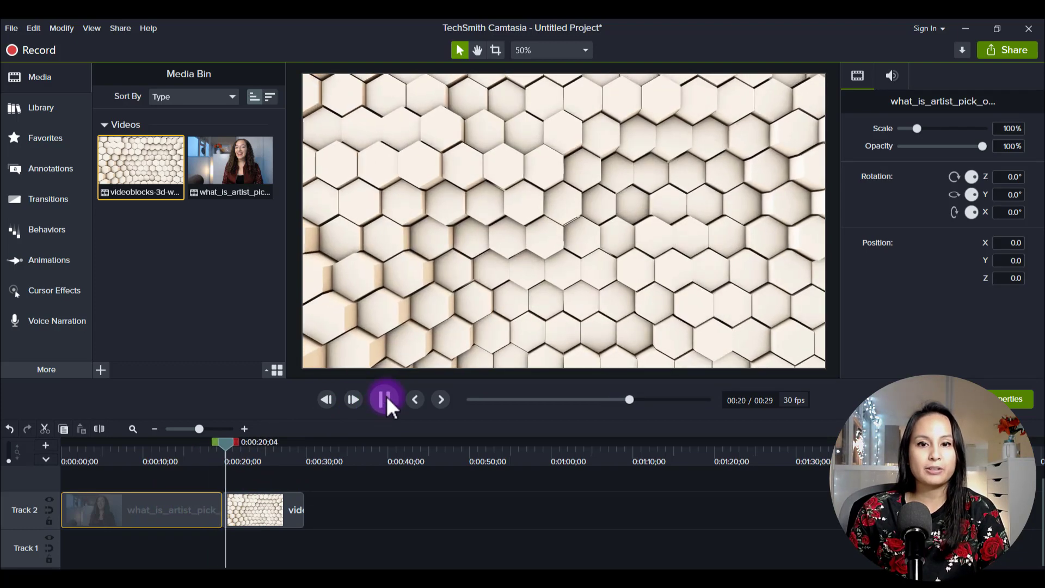
{"action": "left_click", "coordinate": [263, 481]}
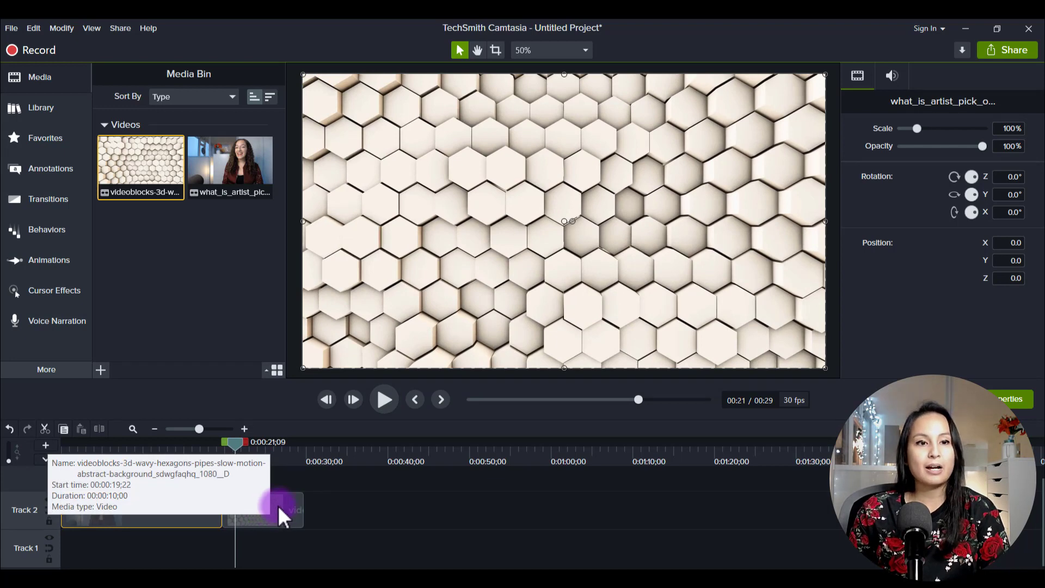
{"action": "left_click", "coordinate": [49, 200]}
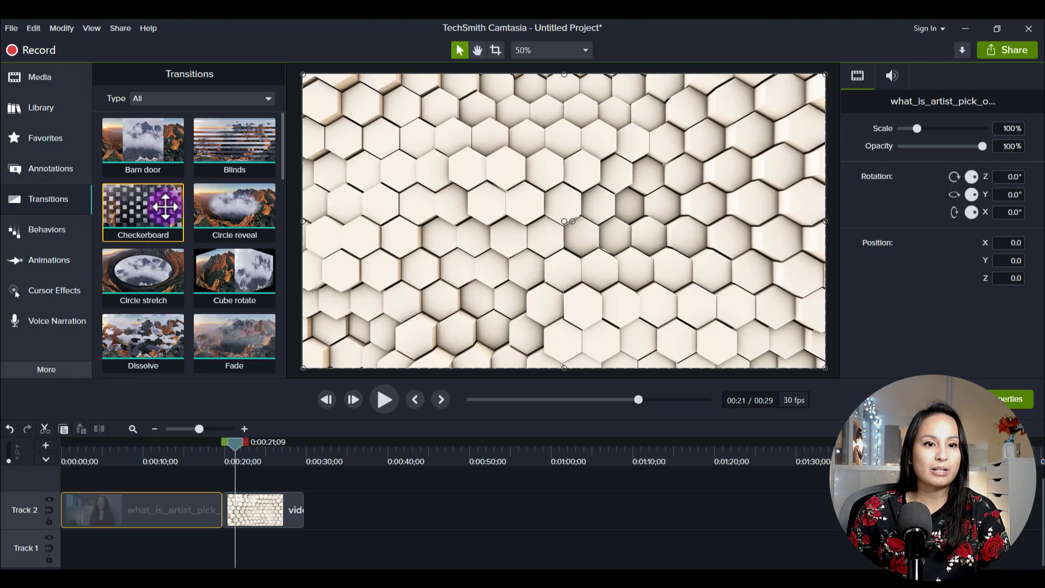
Drop Fade through black from Favorites onto the Track 2 clip junction and preview it
{"action": "left_click", "coordinate": [31, 139]}
{"action": "left_click_drag", "start_coordinate": [147, 225], "coordinate": [217, 518]}
{"action": "left_click", "coordinate": [221, 448]}
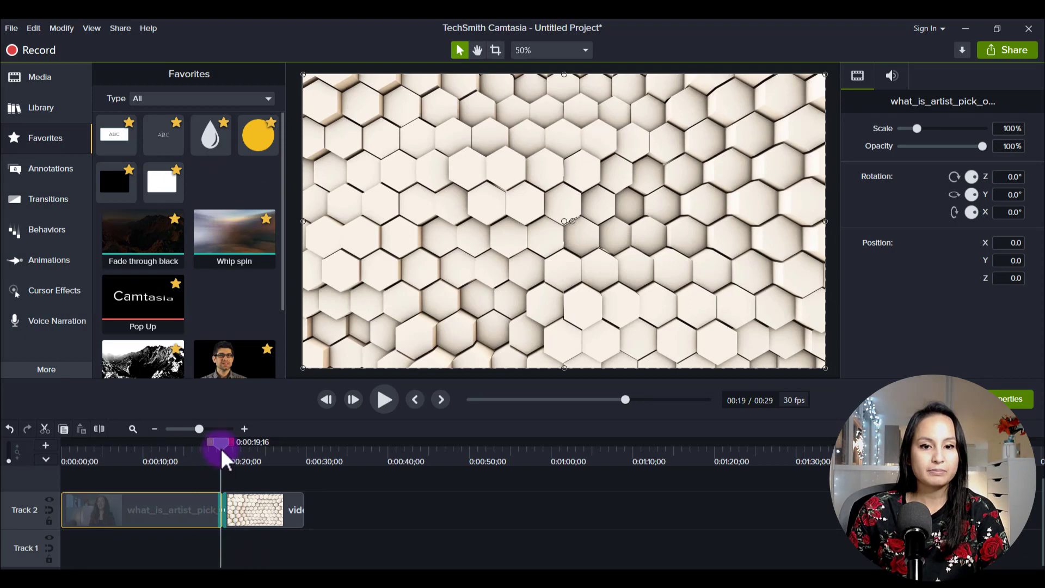
{"action": "left_click", "coordinate": [214, 449]}
{"action": "left_click", "coordinate": [381, 403]}
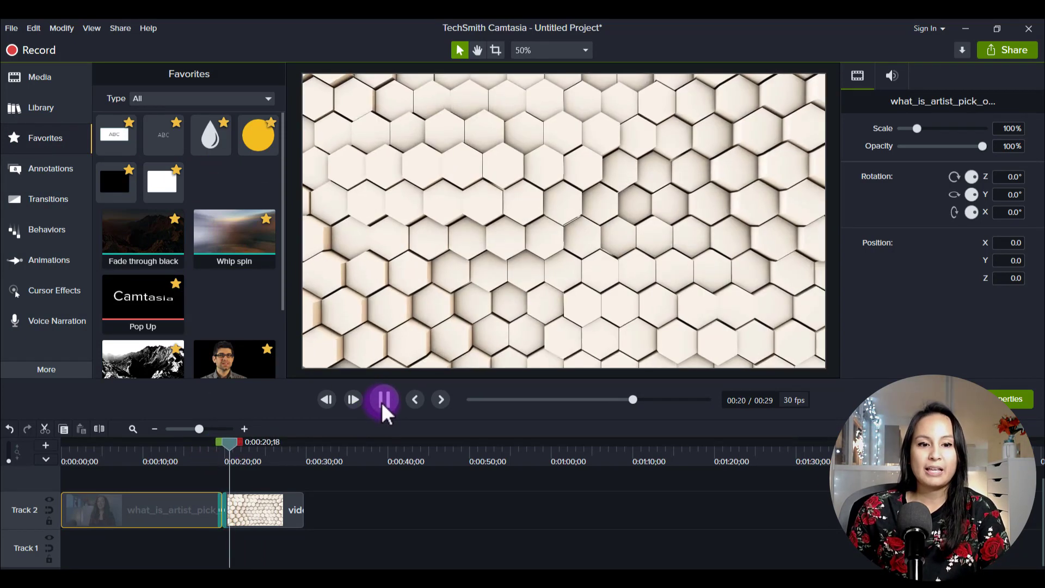
{"action": "left_click", "coordinate": [383, 401]}
Recheck the transition and nudge the hexagon clip slightly right near 22 seconds
{"action": "left_click_drag", "start_coordinate": [225, 450], "coordinate": [240, 449]}
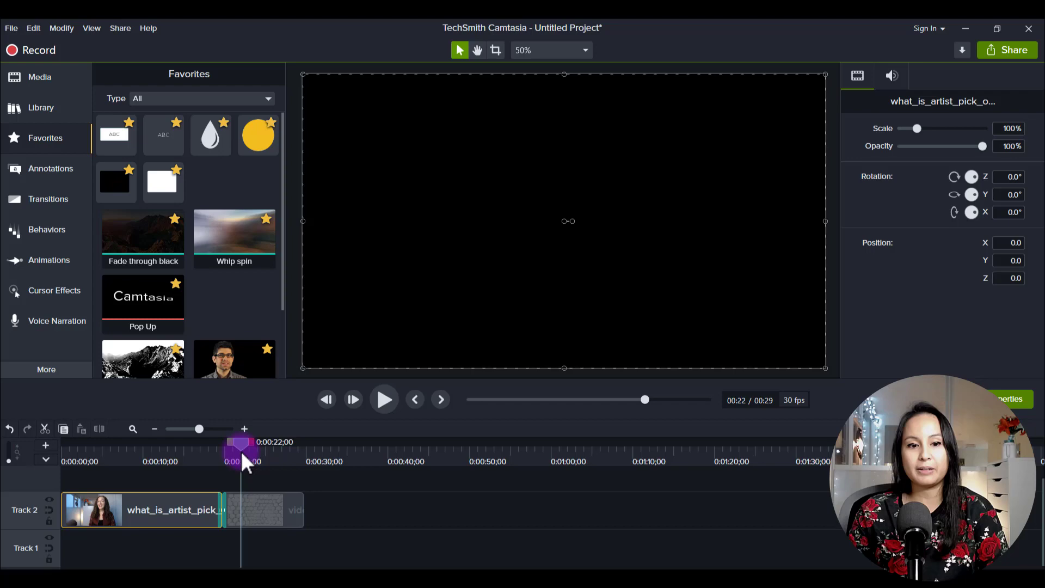
{"action": "left_click", "coordinate": [226, 522]}
{"action": "mouse_move", "coordinate": [225, 521]}
{"action": "left_mouse_down"}
{"action": "mouse_move", "coordinate": [280, 502]}
{"action": "mouse_move", "coordinate": [237, 506]}
{"action": "left_mouse_up"}
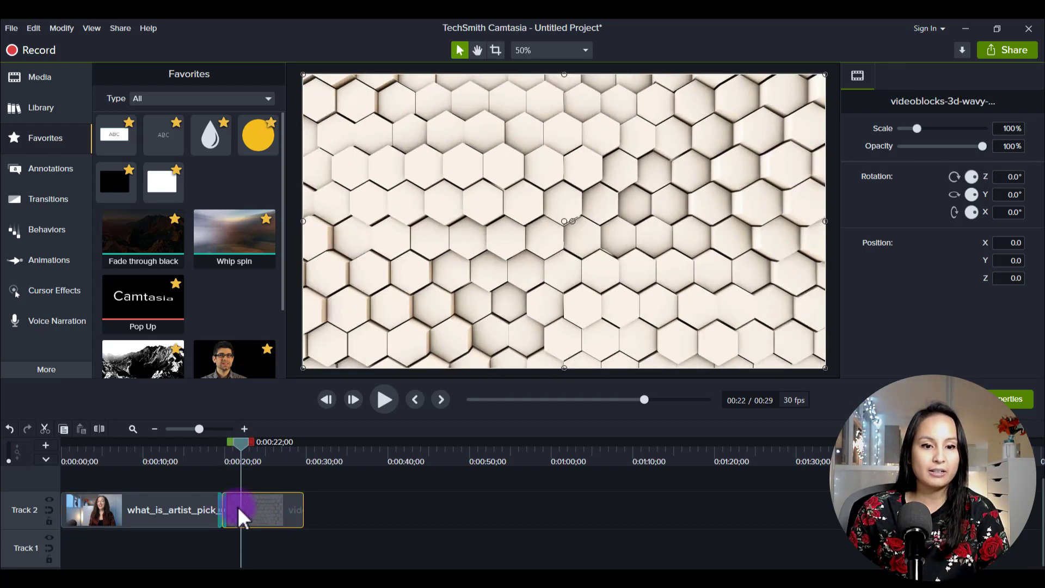
Delete the transition between the talking-head and hexagon clips
{"action": "scroll", "coordinate": [424, 506], "scroll_direction": "up", "scroll_amount": 2}
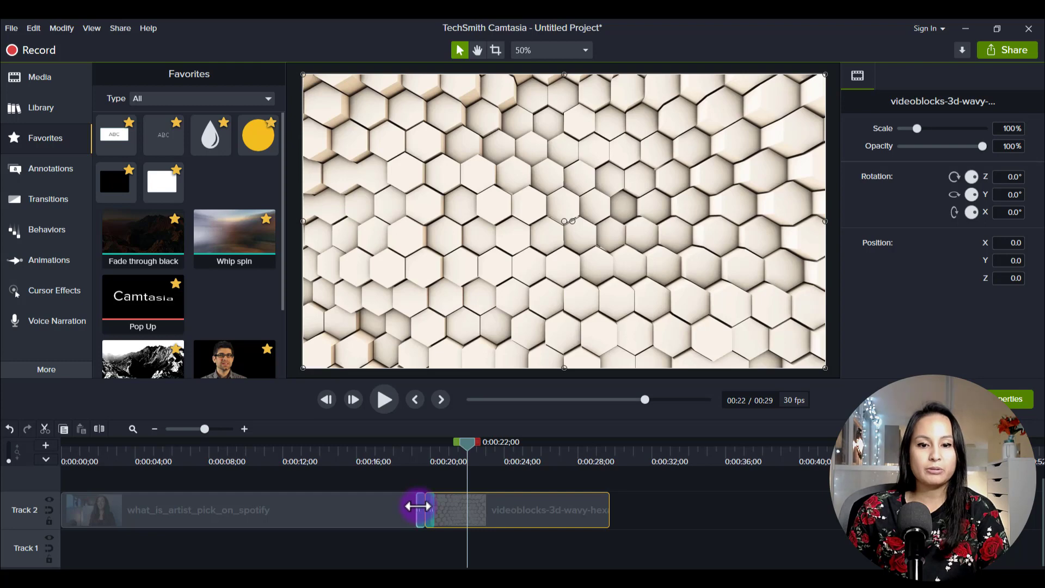
{"action": "left_click", "coordinate": [418, 506]}
{"action": "key", "text": "Delete"}
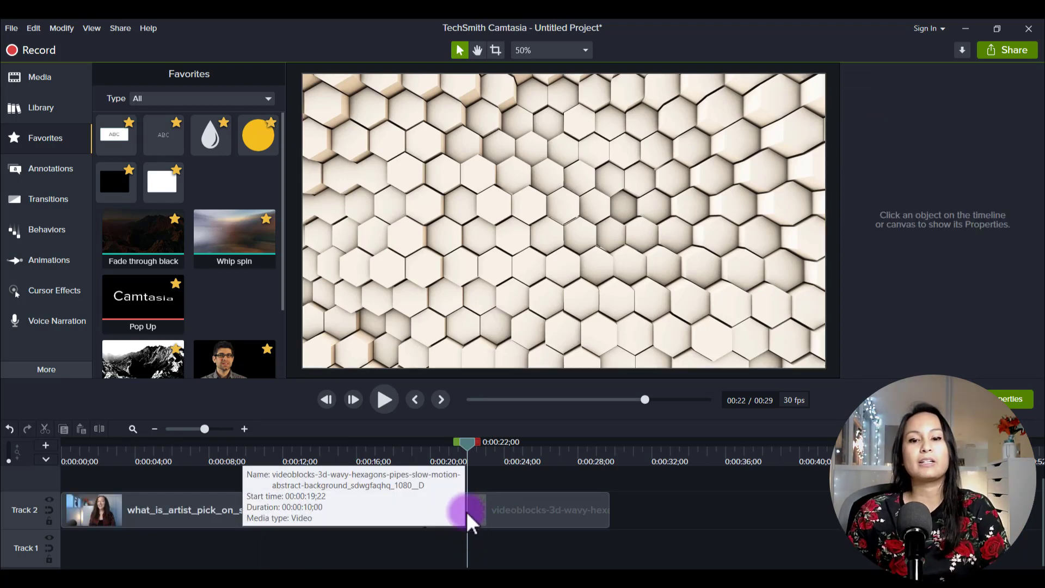
Move the hexagon clip onto Track 3, overlapping the end of the talking-head clip
{"action": "left_click", "coordinate": [528, 516]}
{"action": "left_click_drag", "start_coordinate": [527, 516], "coordinate": [342, 485]}
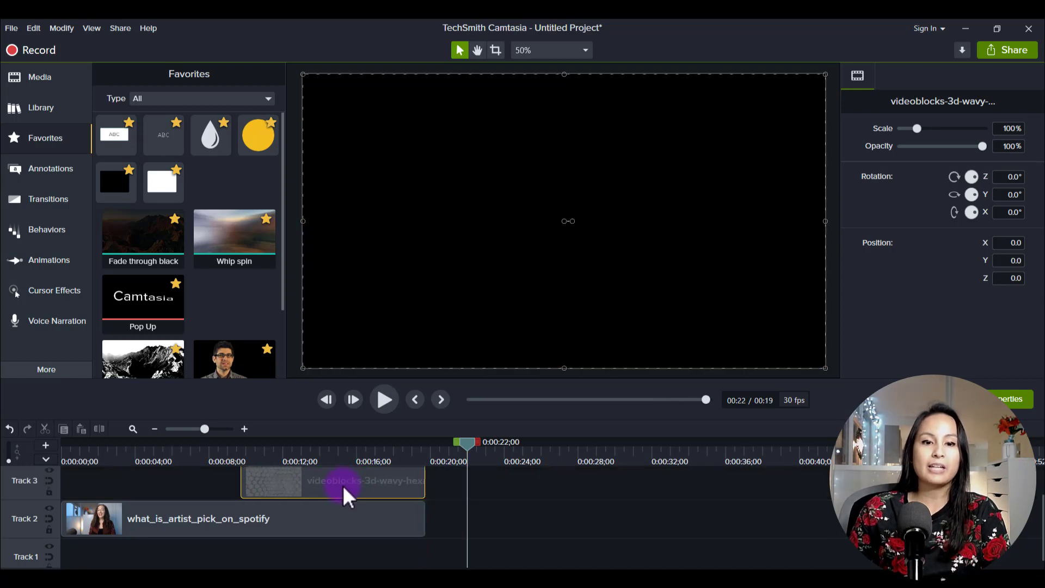
{"action": "left_click", "coordinate": [308, 454]}
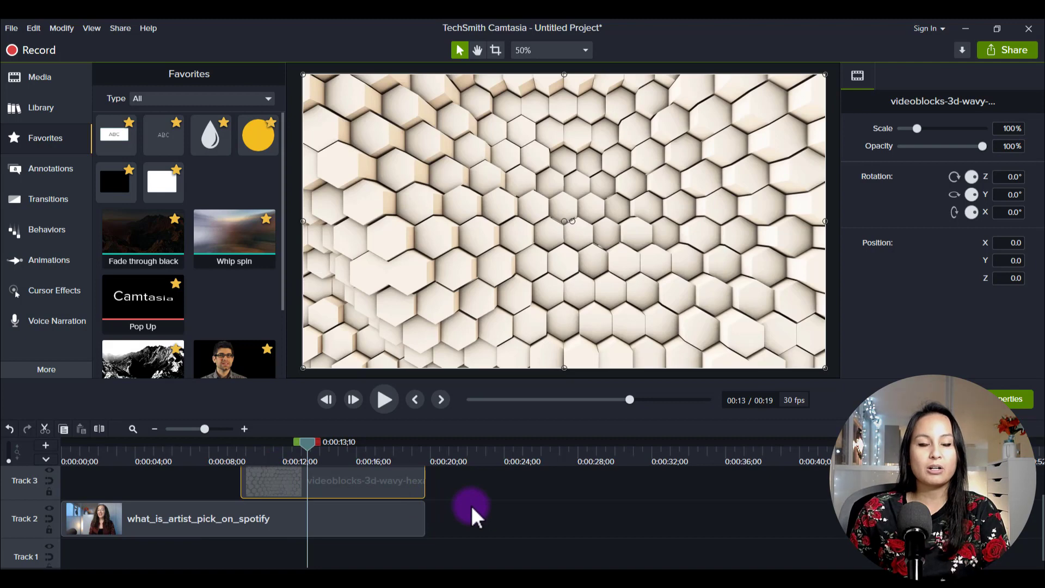
{"action": "scroll", "coordinate": [470, 502], "scroll_direction": "up", "scroll_amount": 1}
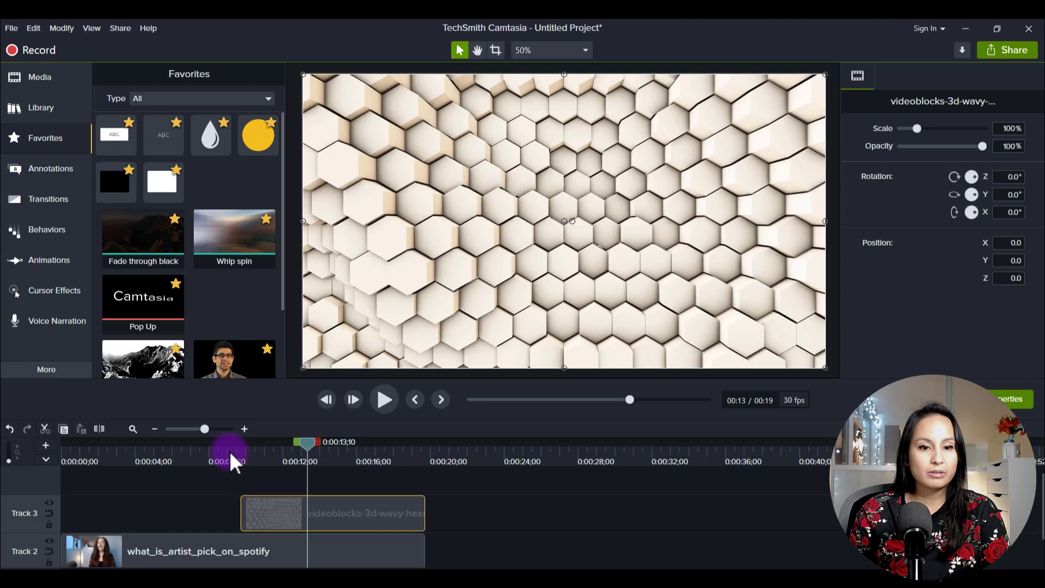
{"action": "left_click_drag", "start_coordinate": [230, 452], "coordinate": [185, 456]}
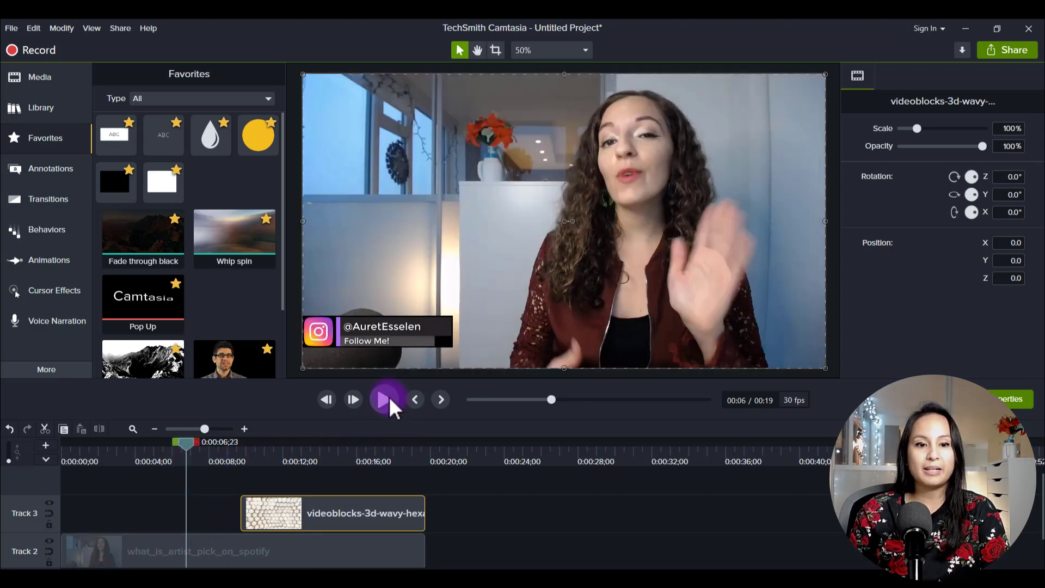
{"action": "left_click", "coordinate": [386, 398]}
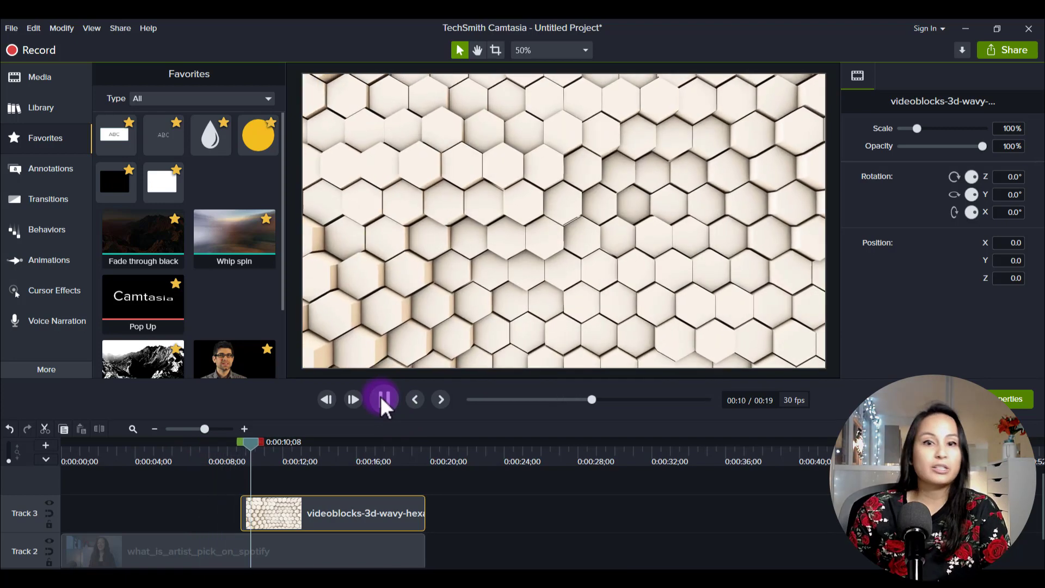
{"action": "left_click", "coordinate": [380, 397]}
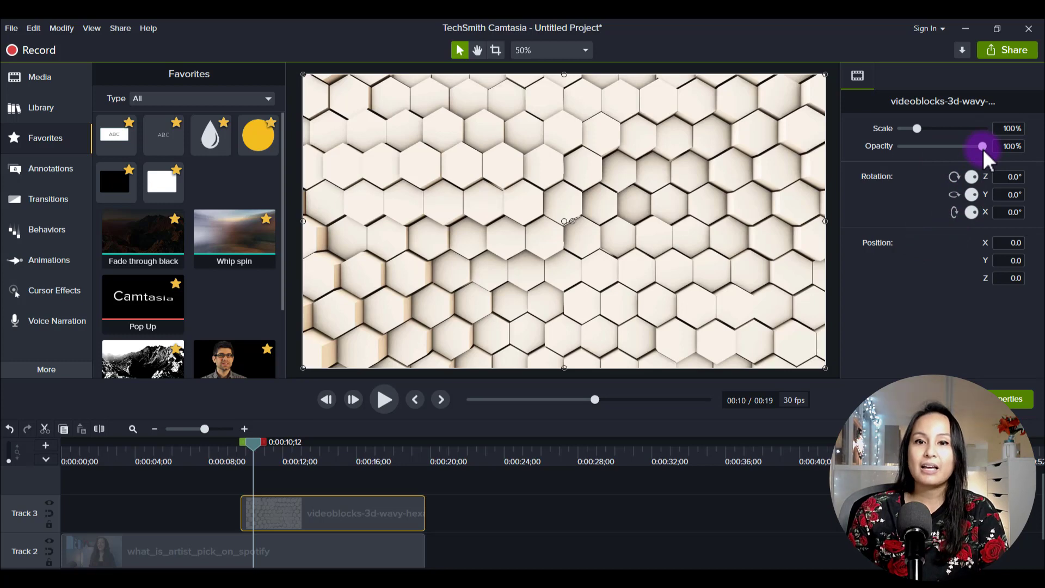
Drag the hexagon clip's Opacity slider from 100% down to 41%
{"action": "left_click_drag", "start_coordinate": [982, 149], "coordinate": [945, 150]}
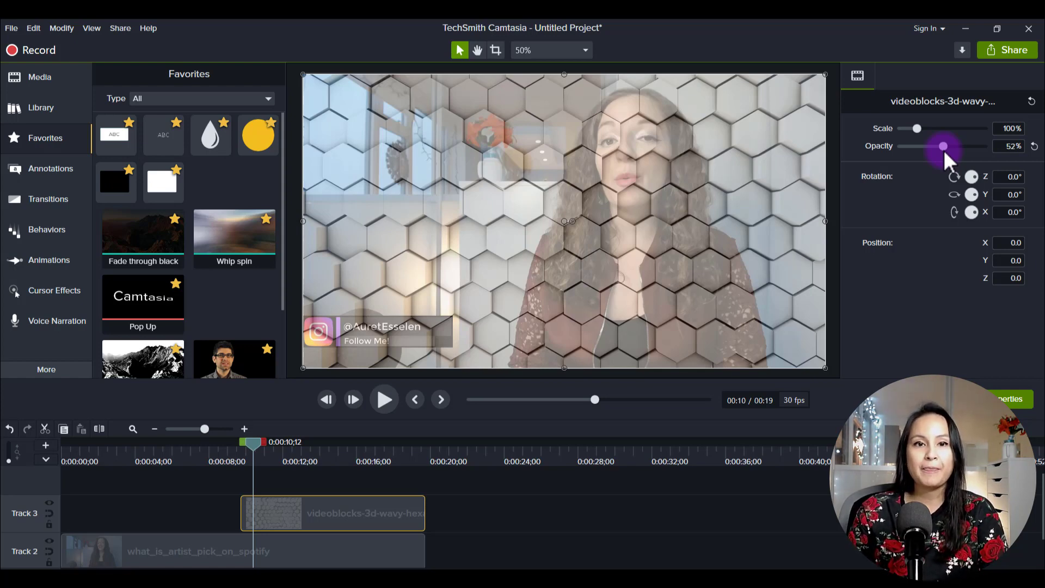
{"action": "left_click_drag", "start_coordinate": [943, 150], "coordinate": [934, 150]}
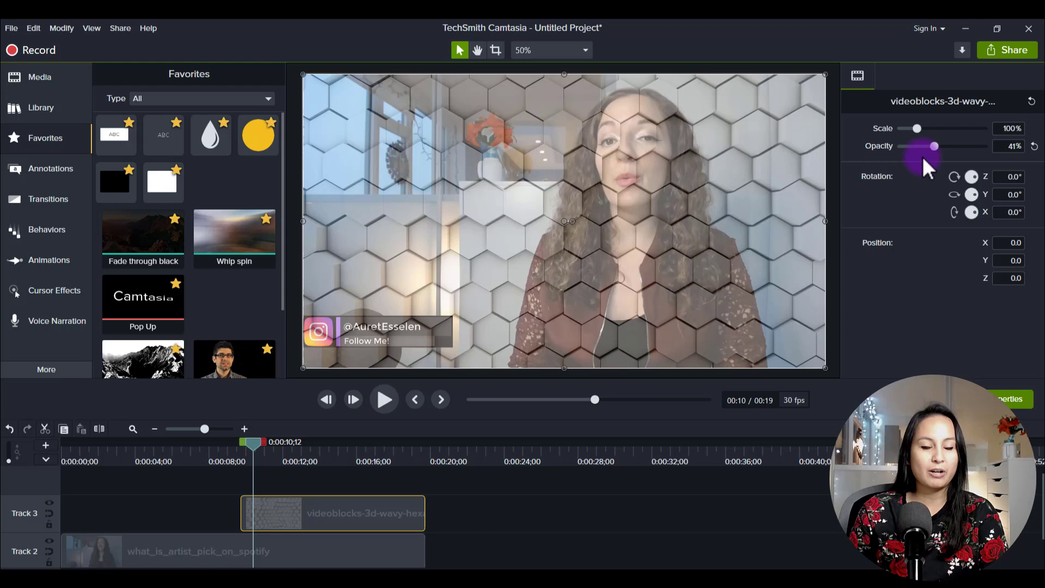
Preview the overlay, lower its opacity to 27%, and replay from 0:00:11
{"action": "left_click", "coordinate": [384, 405]}
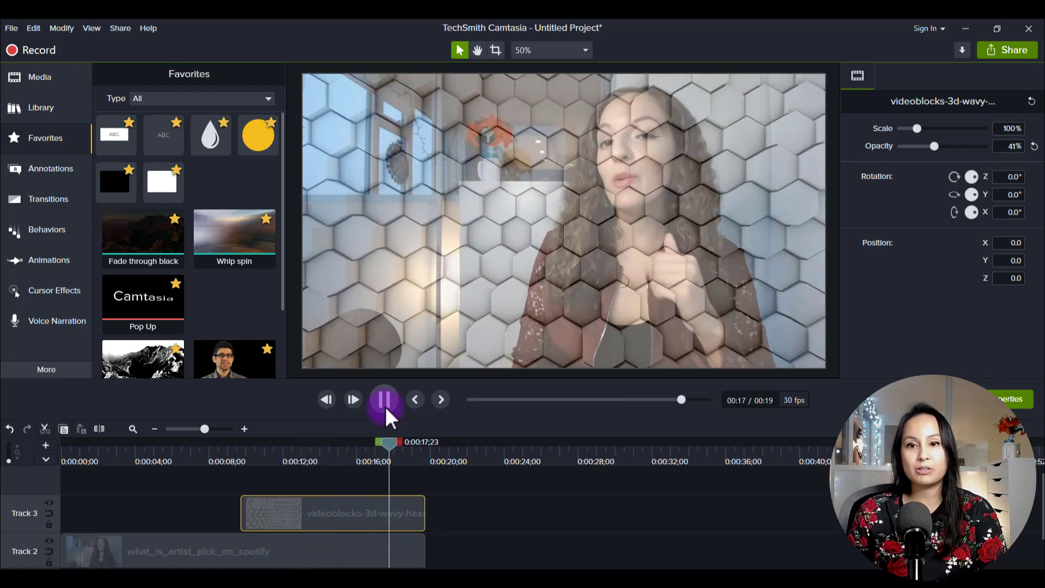
{"action": "left_click", "coordinate": [385, 407]}
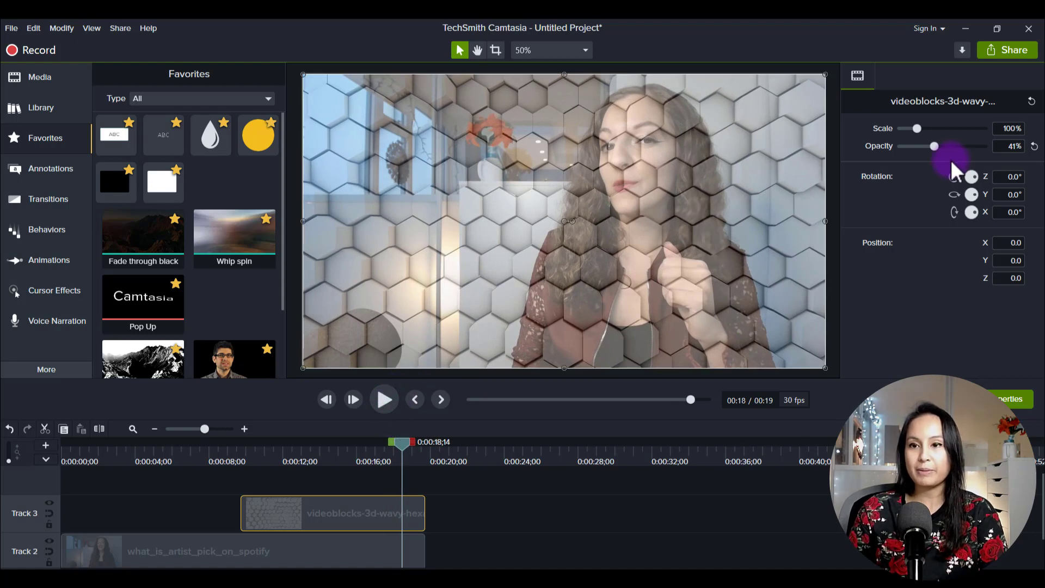
{"action": "left_click_drag", "start_coordinate": [935, 146], "coordinate": [924, 147]}
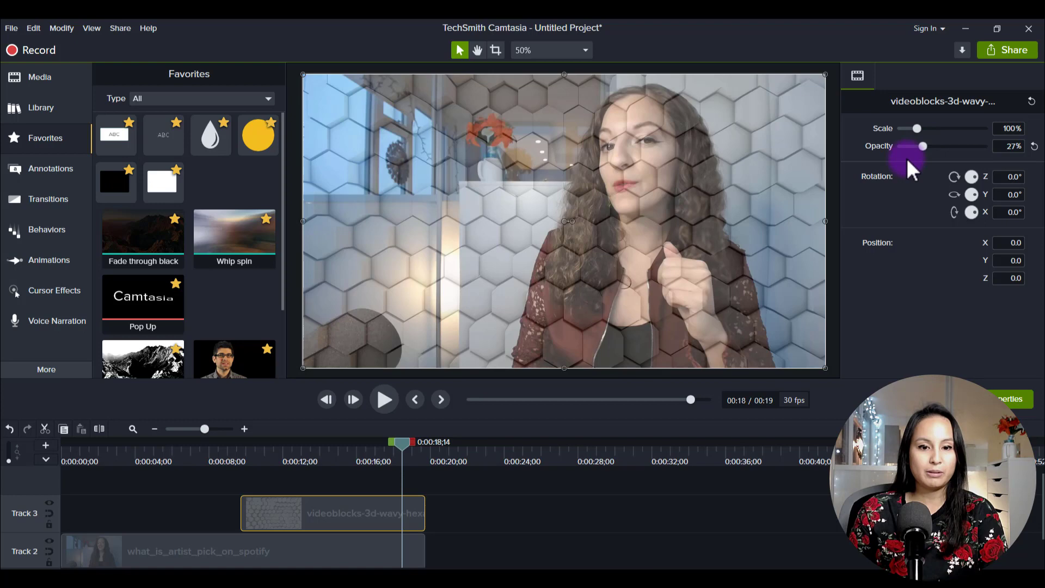
{"action": "left_click", "coordinate": [264, 453]}
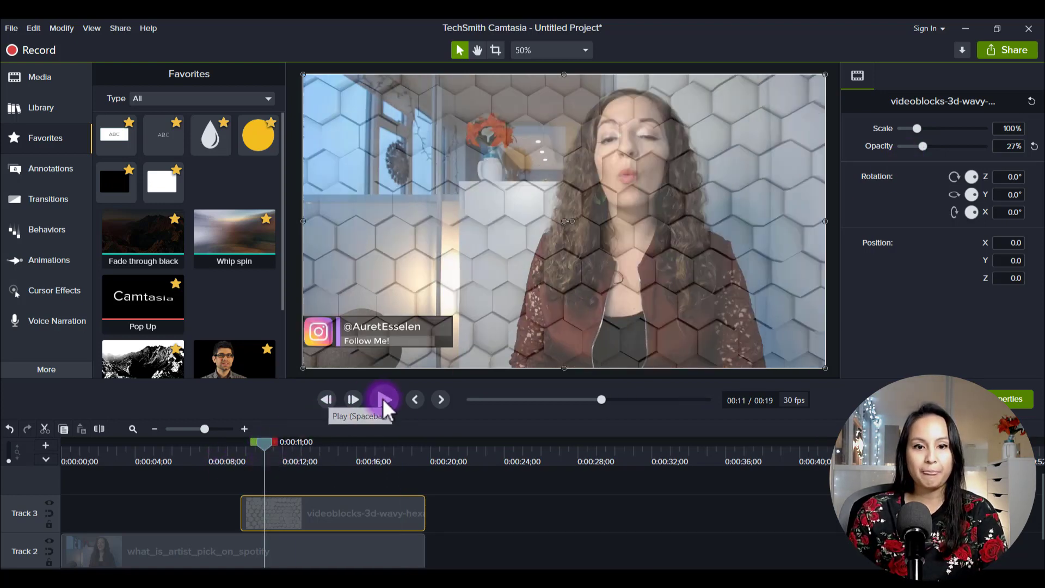
{"action": "left_click", "coordinate": [383, 398]}
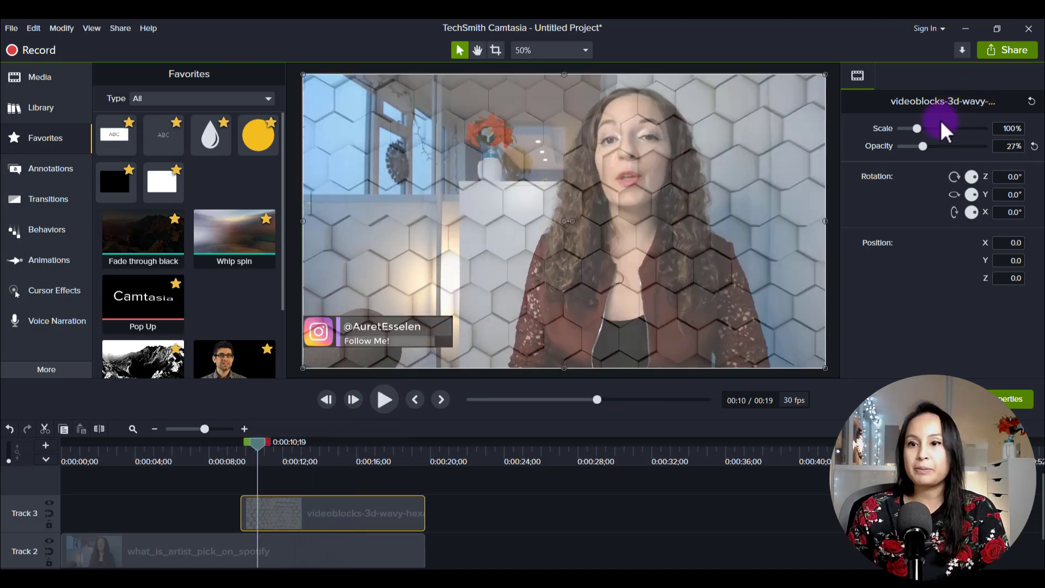
Set the hexagon overlay's opacity to 18%, preview it, and return to 0:00:11;08
{"action": "left_click_drag", "start_coordinate": [920, 146], "coordinate": [913, 145]}
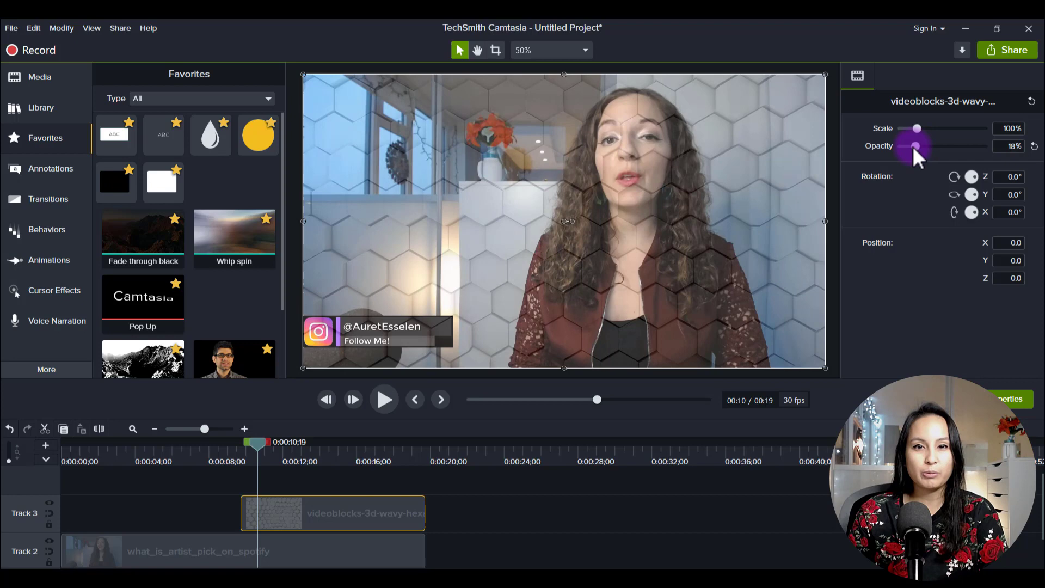
{"action": "left_click", "coordinate": [386, 404]}
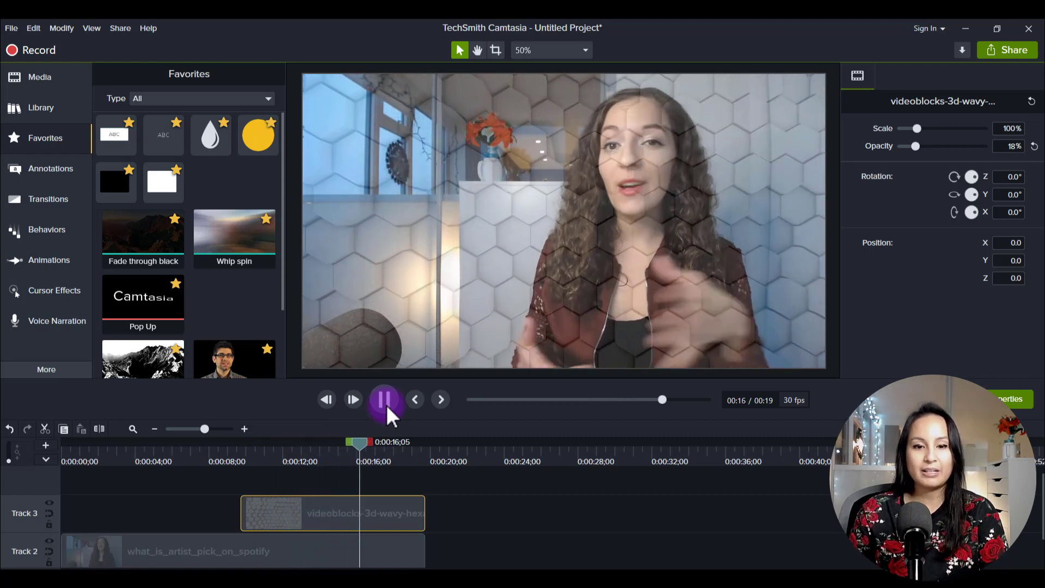
{"action": "left_click", "coordinate": [386, 405]}
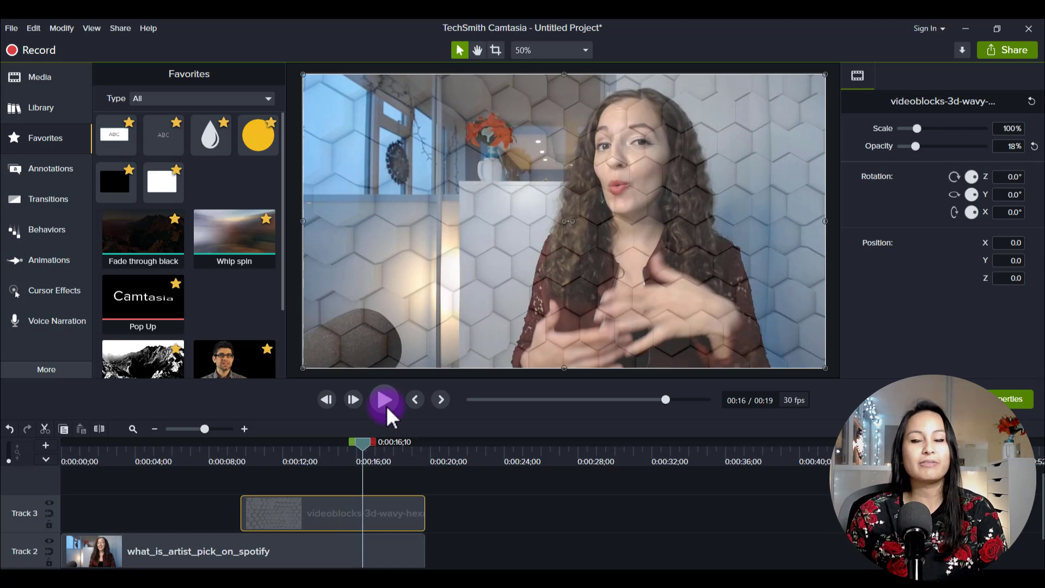
{"action": "left_click", "coordinate": [269, 451]}
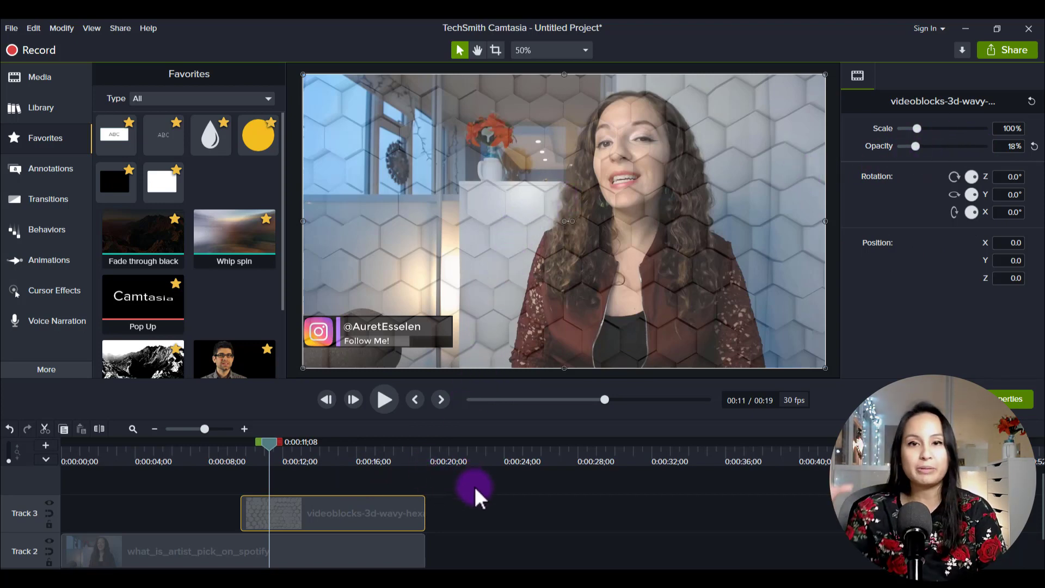
{"action": "left_click", "coordinate": [143, 449]}
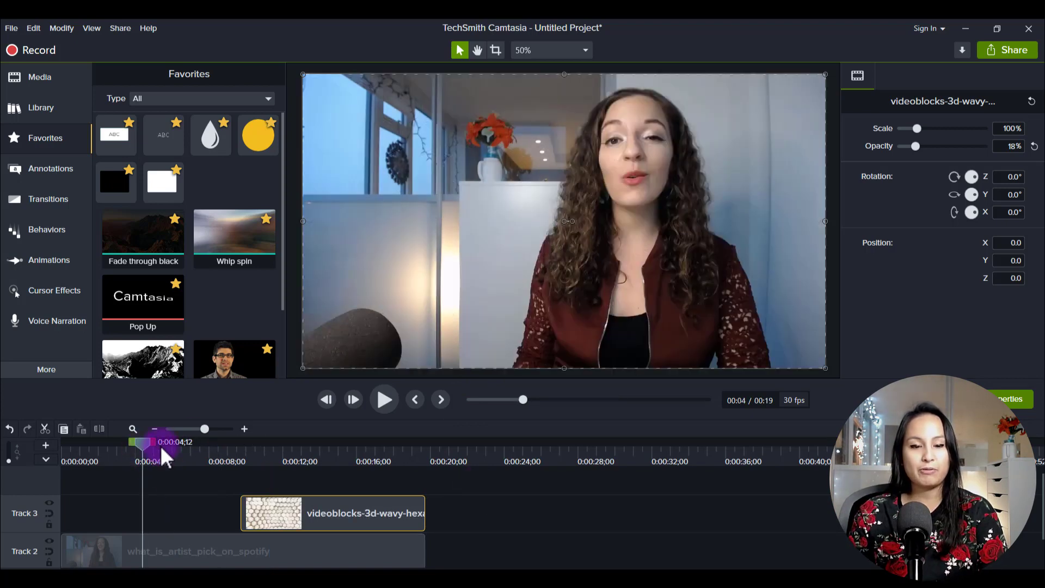
{"action": "left_click", "coordinate": [377, 400]}
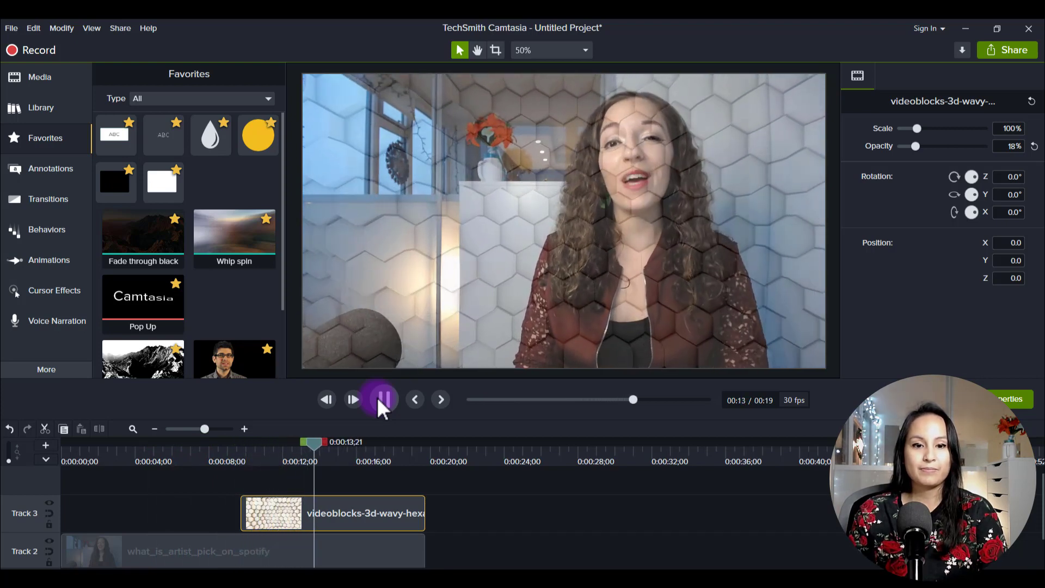
{"action": "left_click", "coordinate": [381, 402]}
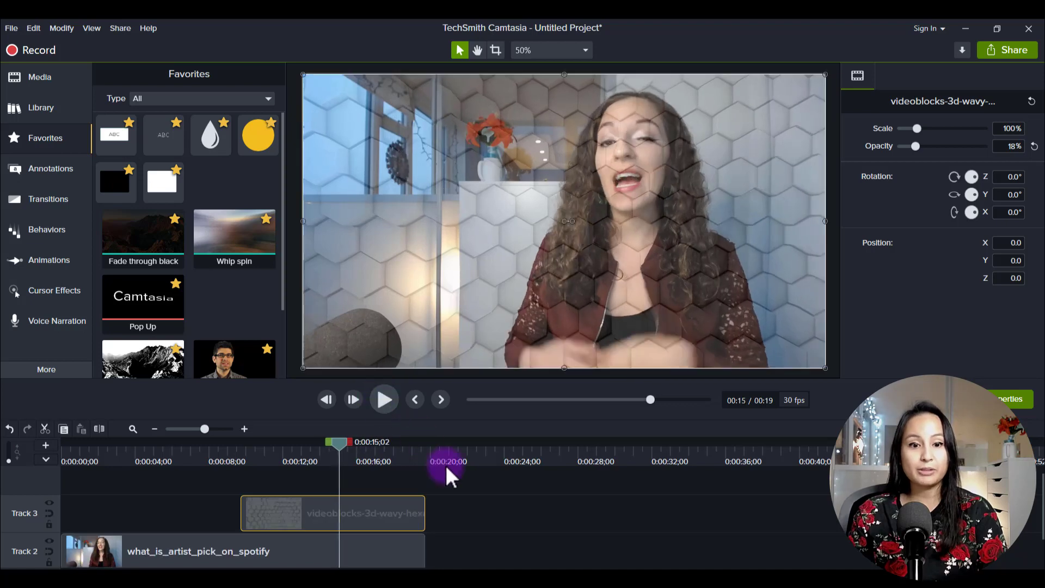
{"action": "left_click", "coordinate": [287, 453]}
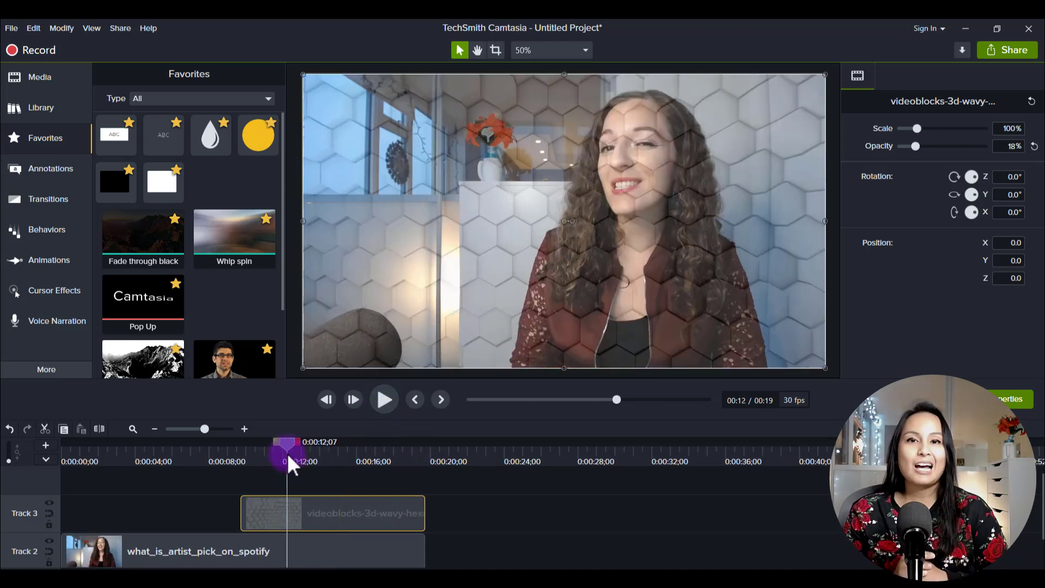